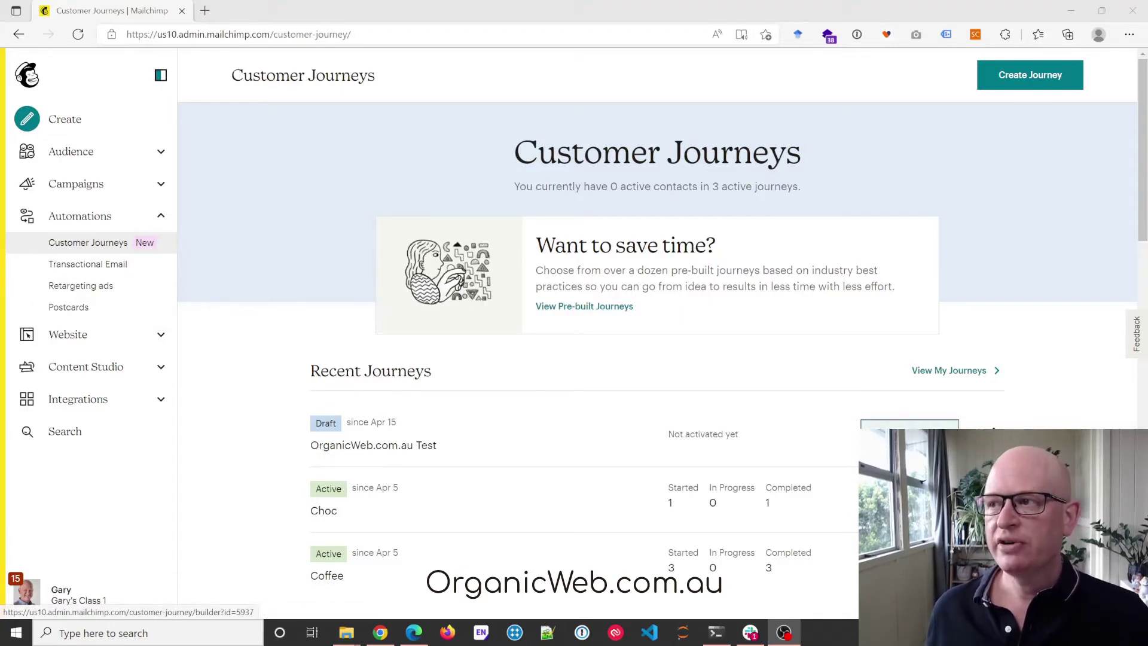
# - Open the OrganicWeb.com.au Test draft journey, leaving 'Contact repeats journey' switched off
pyautogui.click(373, 446)
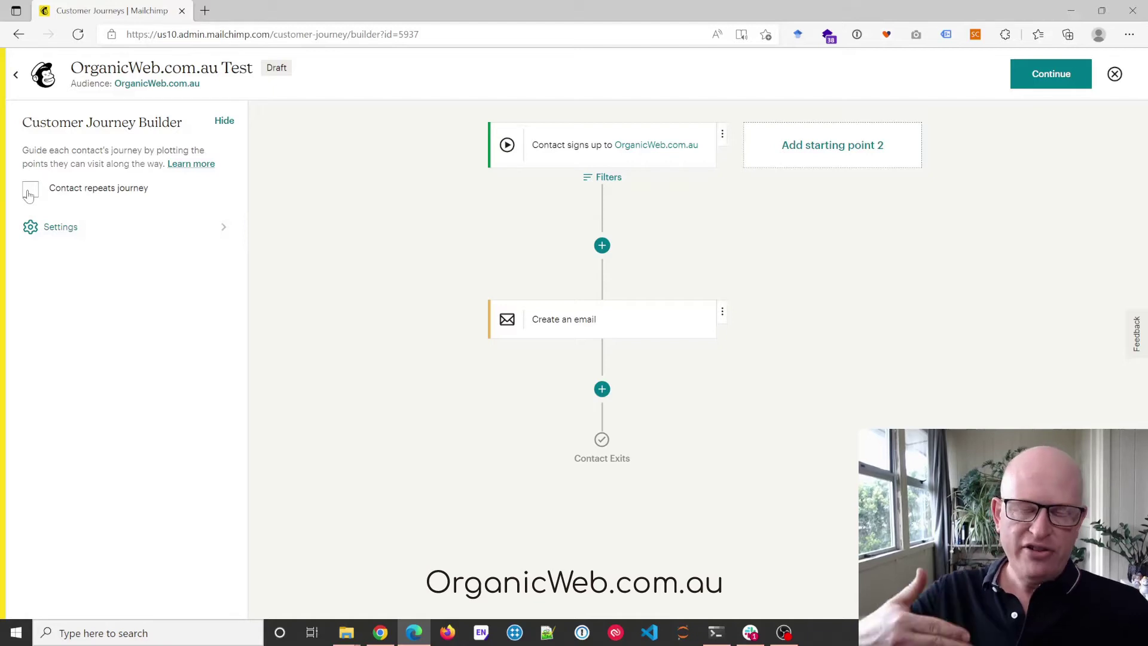
pyautogui.click(30, 189)
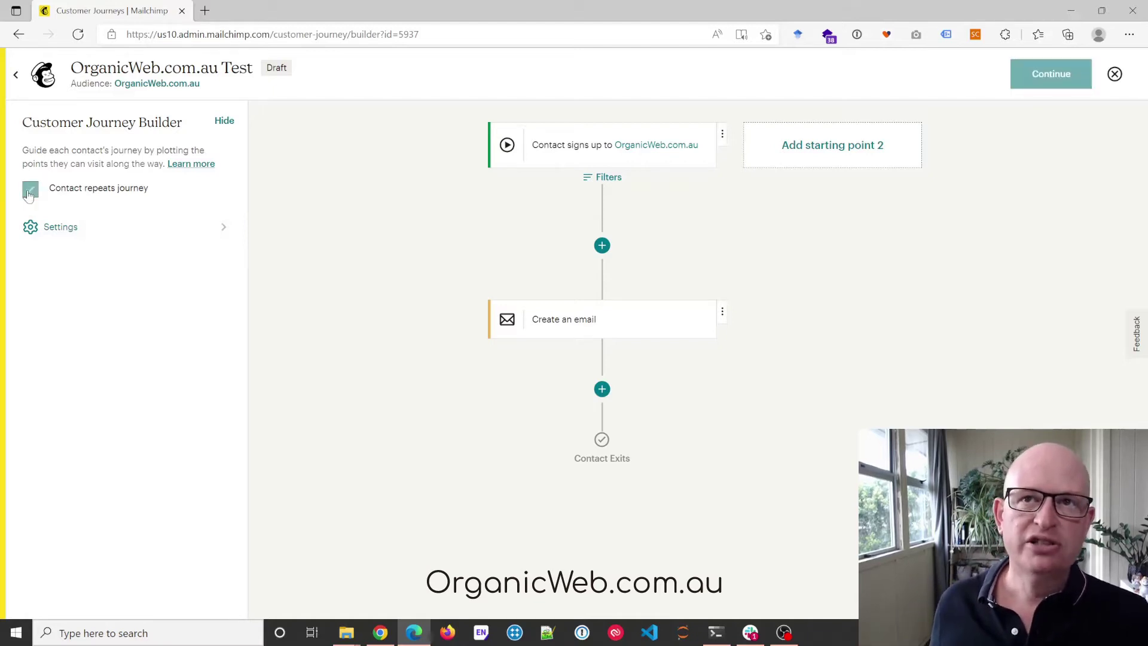
pyautogui.click(30, 189)
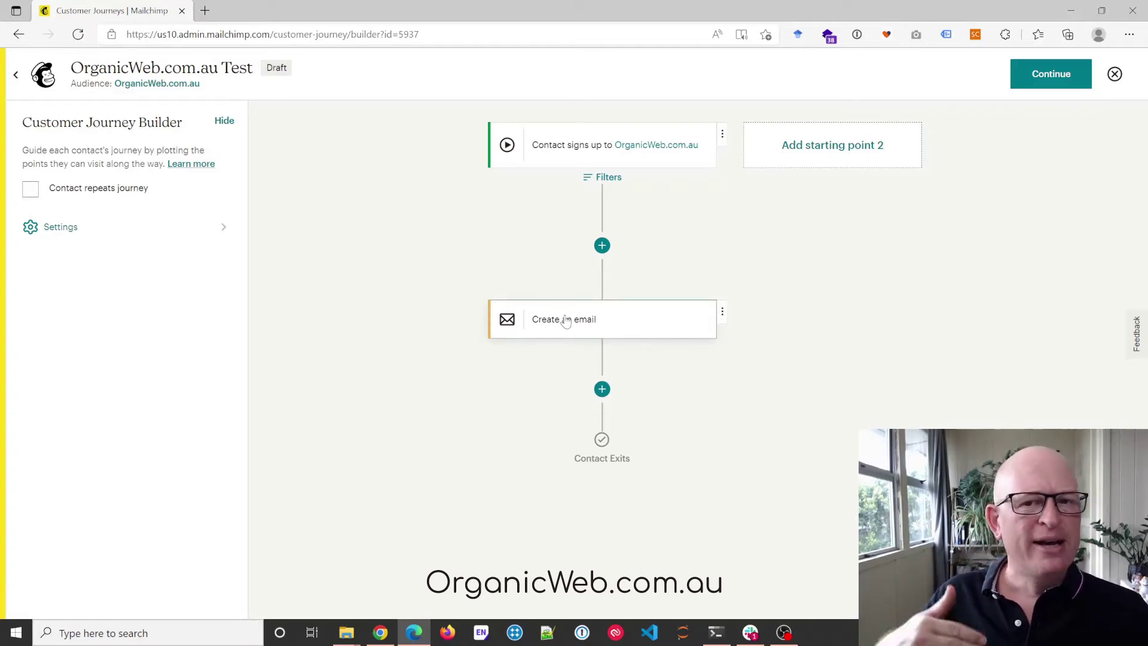
# - Add a new journey point below the 'Create an email' step
pyautogui.click(603, 391)
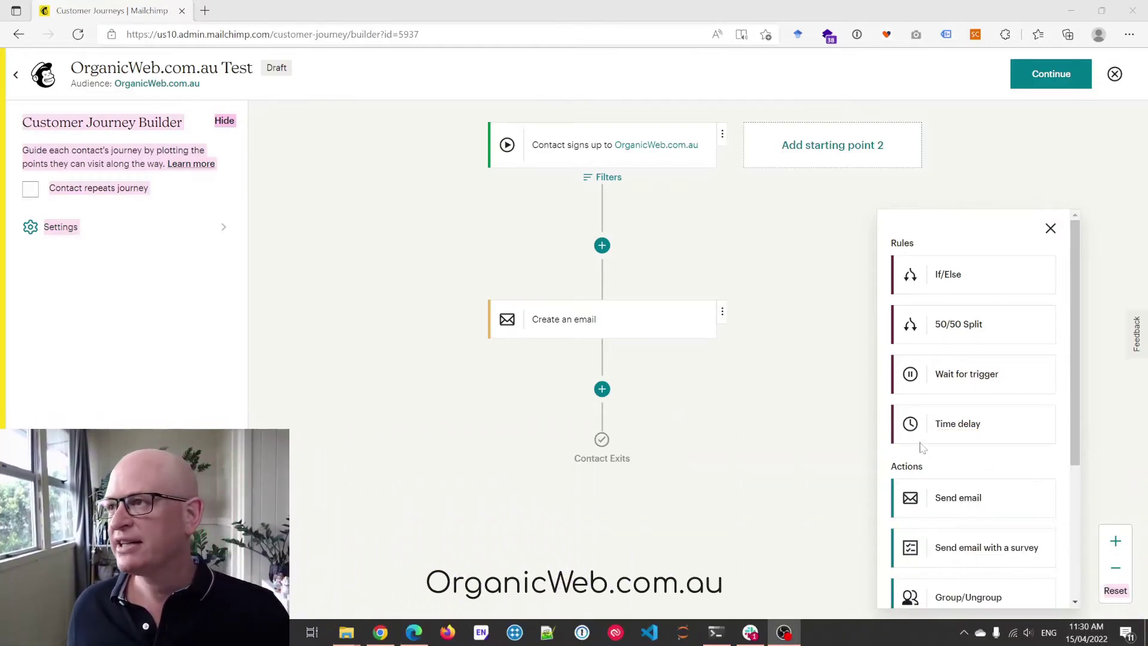
pyautogui.moveTo(1072, 278); pyautogui.dragTo(1073, 409)
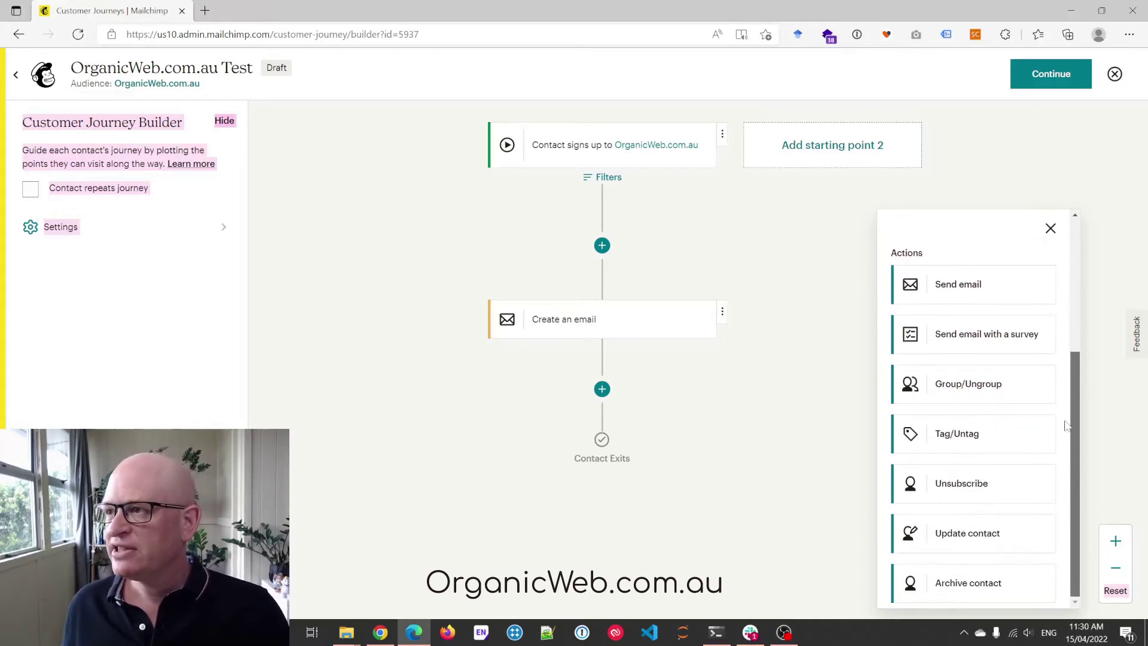
# - Save a Tag/Untag step that adds a new tag 'done' to contacts after the email
pyautogui.click(1001, 436)
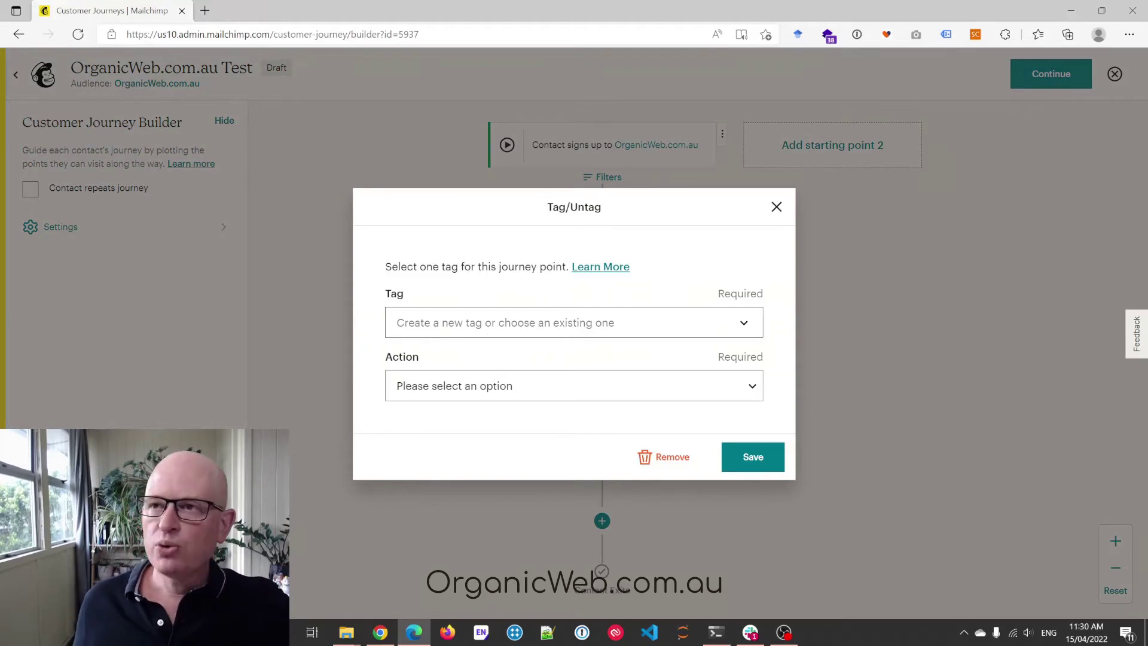
pyautogui.press('Down')
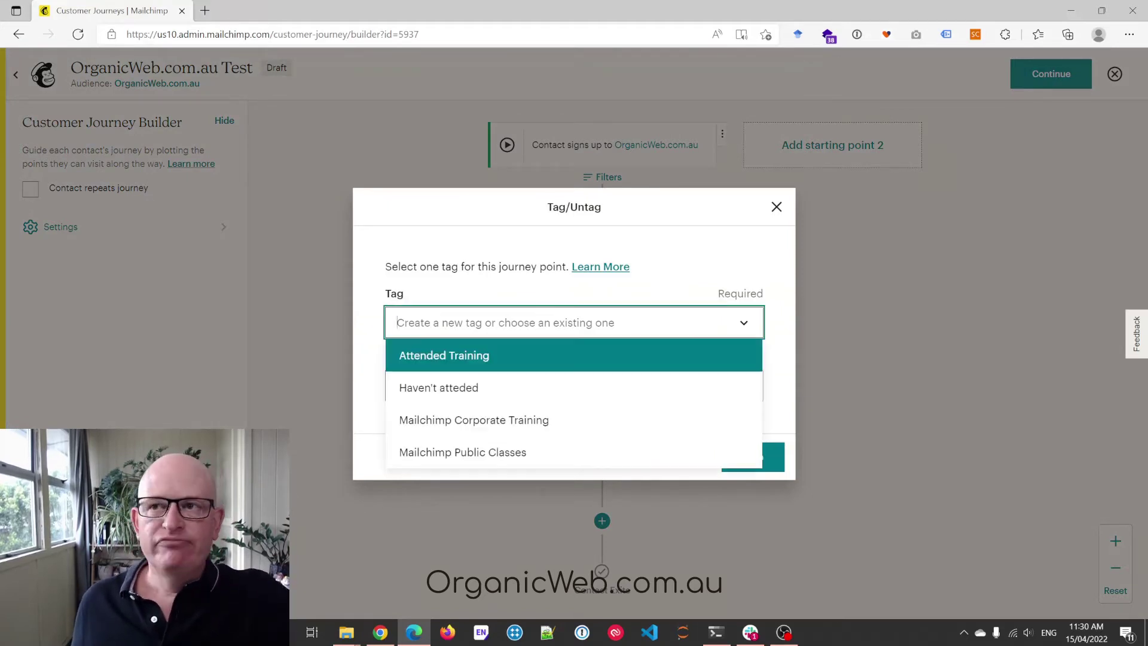
pyautogui.write('done')
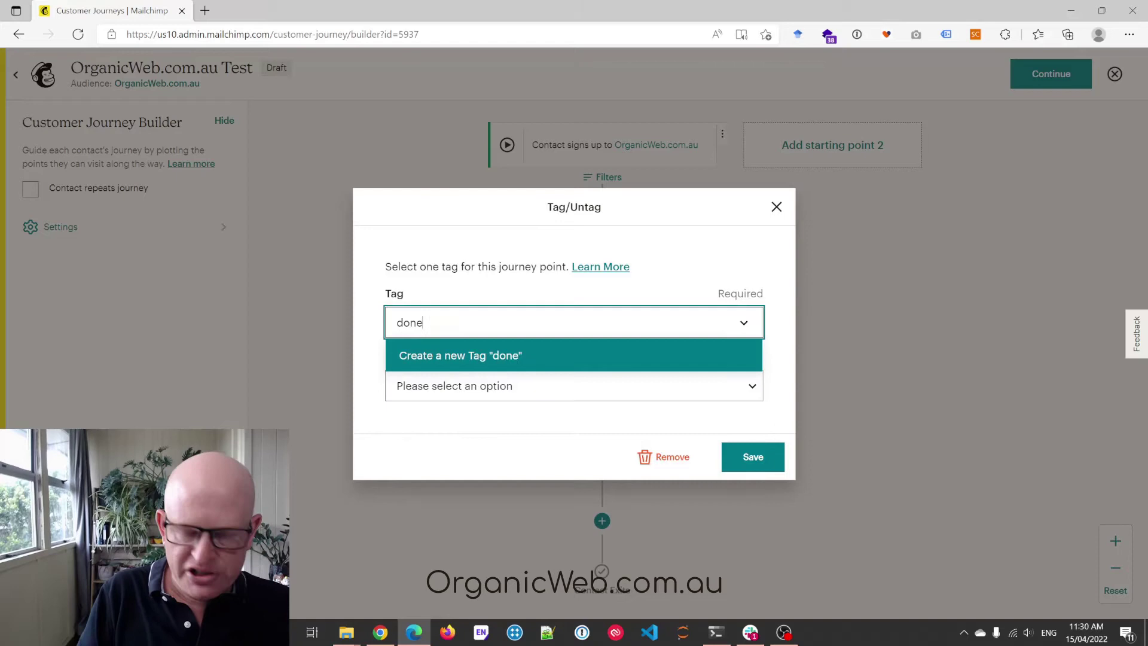
pyautogui.click(527, 356)
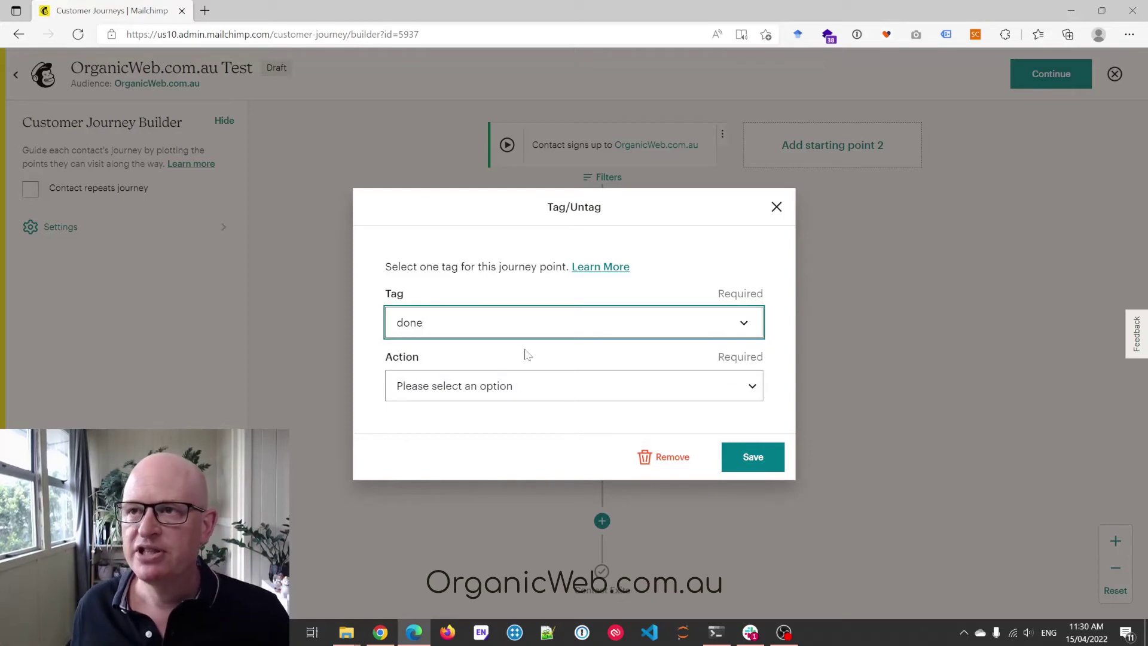
pyautogui.click(518, 385)
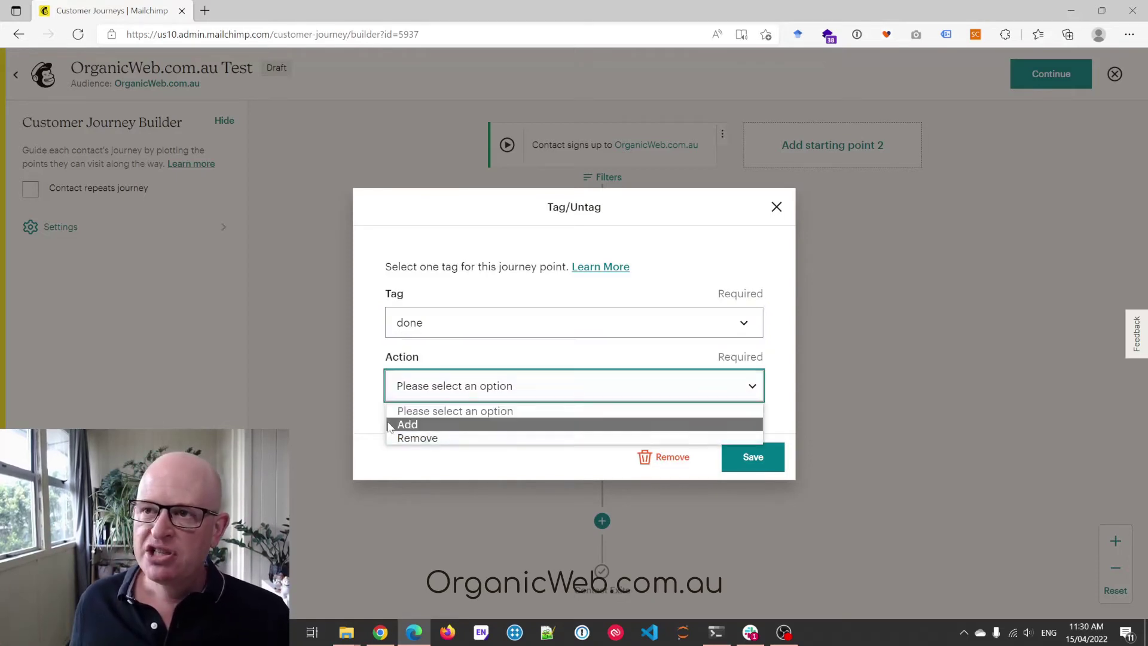
pyautogui.click(413, 423)
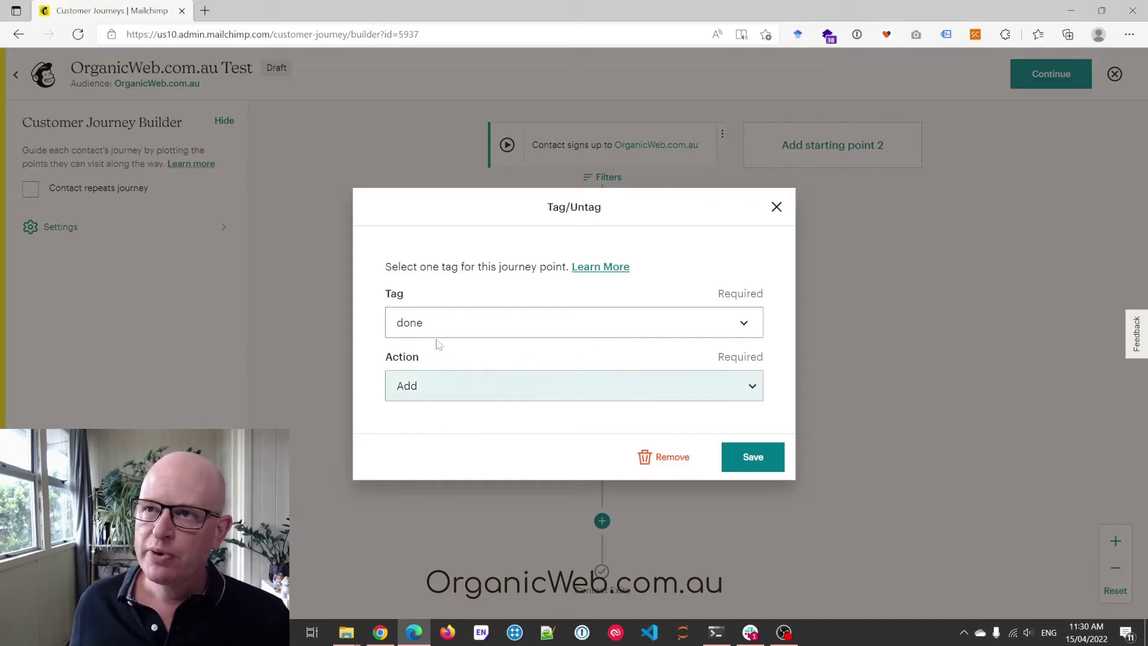
pyautogui.click(728, 464)
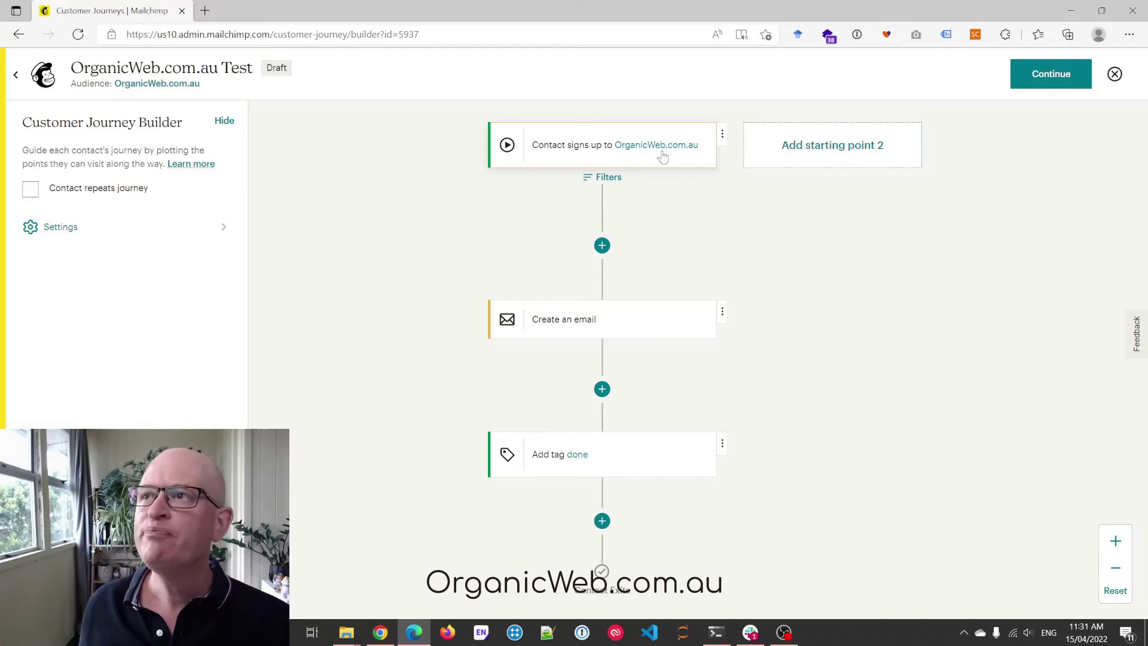
# - Filter the signup starting point by a custom segment with a Tags condition
pyautogui.click(614, 179)
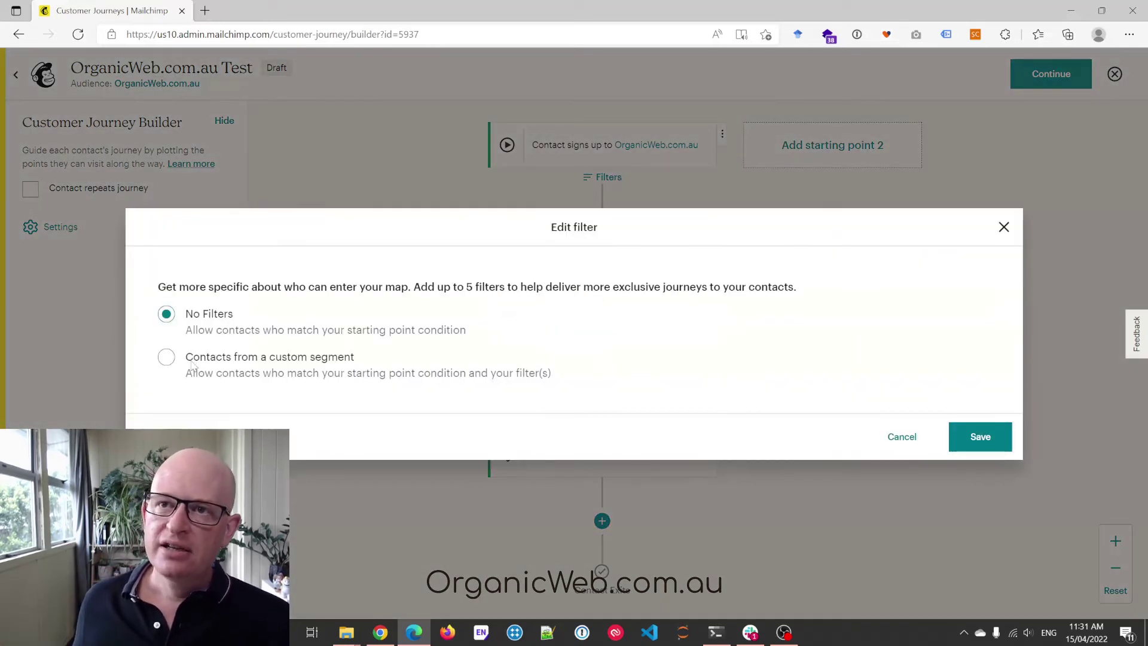
pyautogui.click(166, 358)
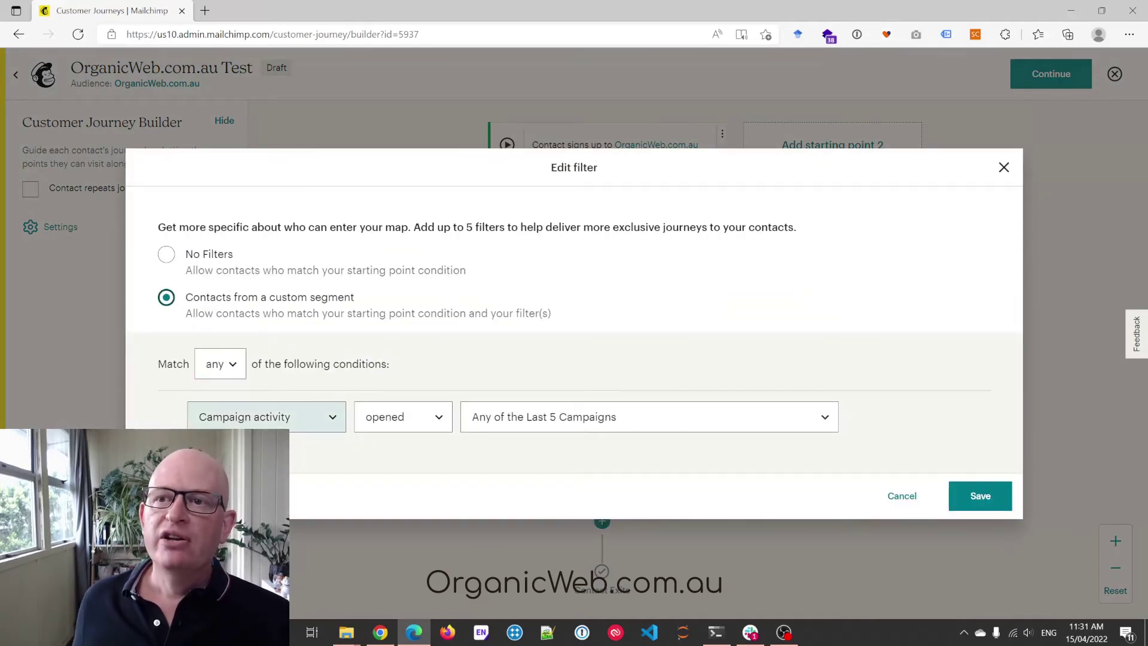
pyautogui.click(266, 416)
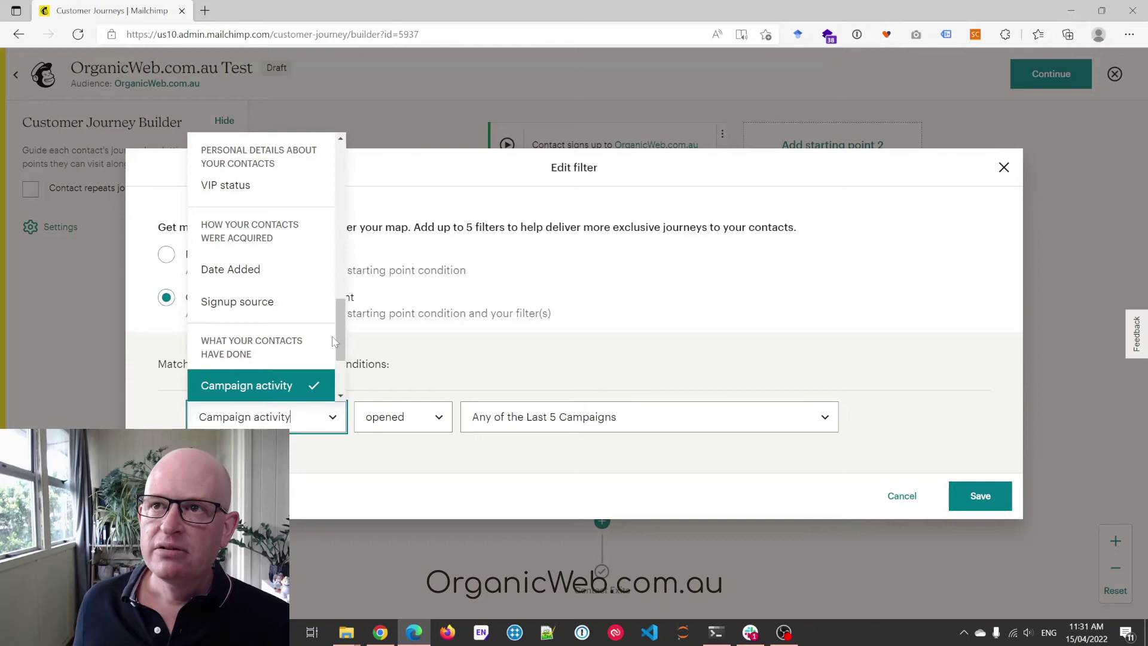
pyautogui.moveTo(342, 336); pyautogui.dragTo(342, 176)
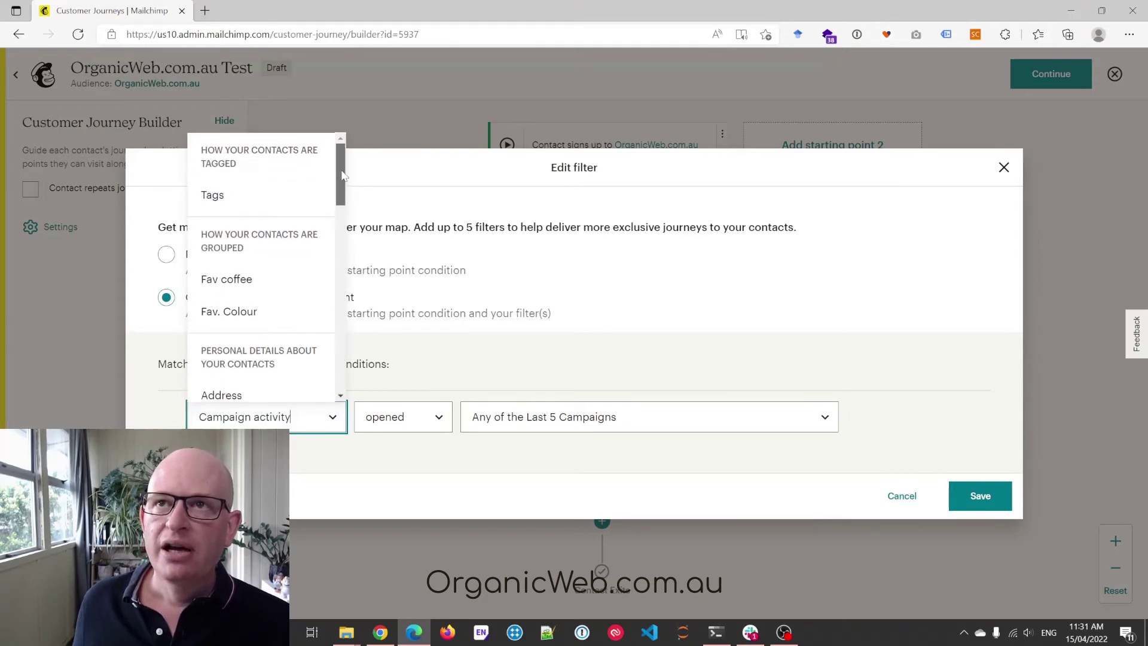
pyautogui.click(216, 194)
# - Set the condition to 'contact is not tagged done' and save the starting point filter
pyautogui.click(474, 423)
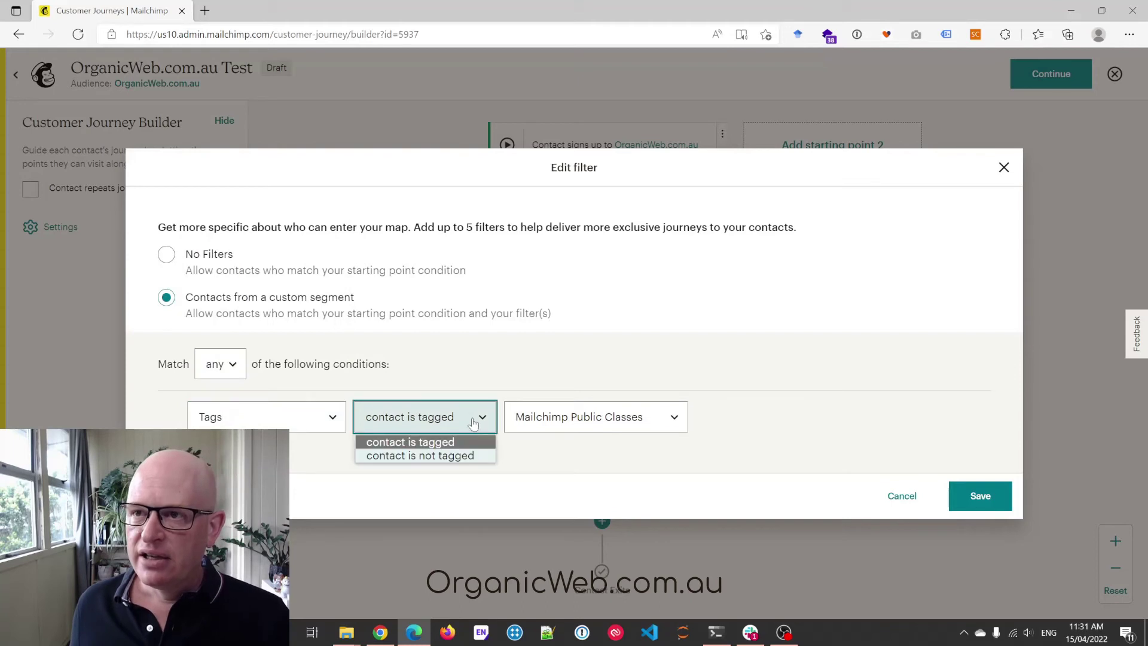
pyautogui.click(458, 456)
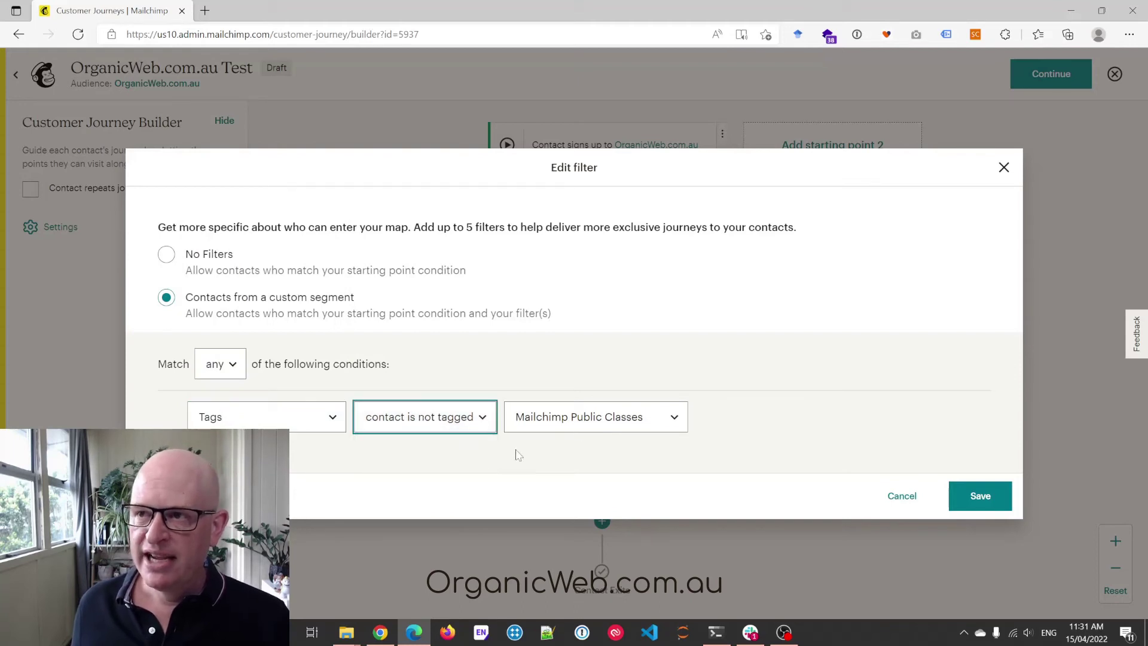
pyautogui.click(614, 421)
pyautogui.click(543, 497)
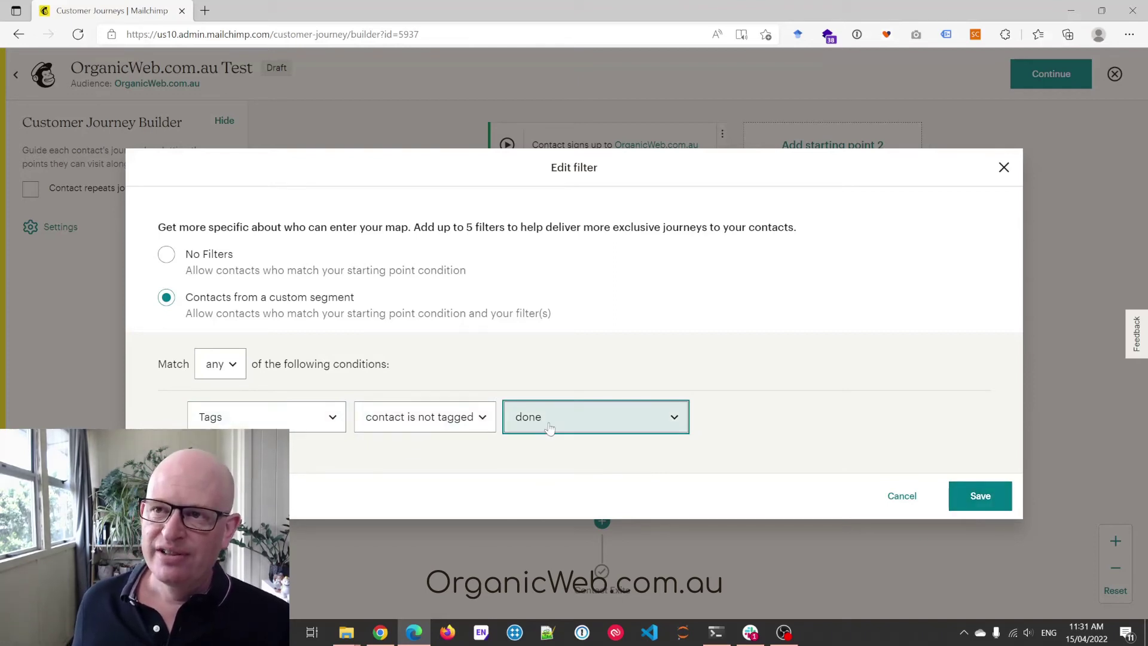
pyautogui.click(979, 496)
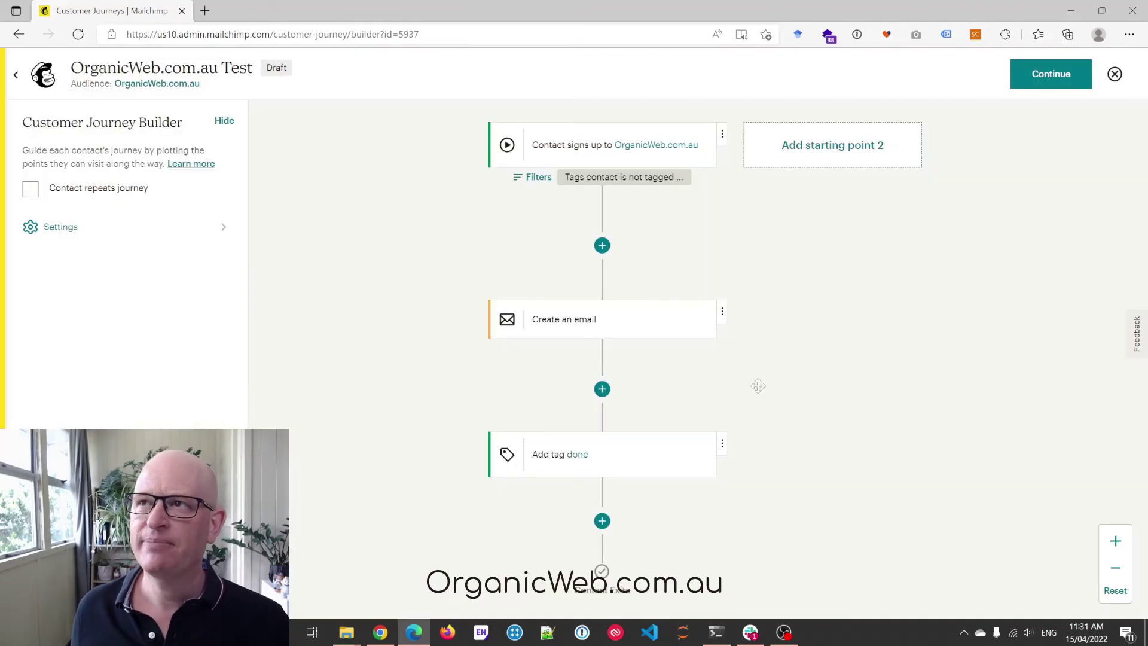